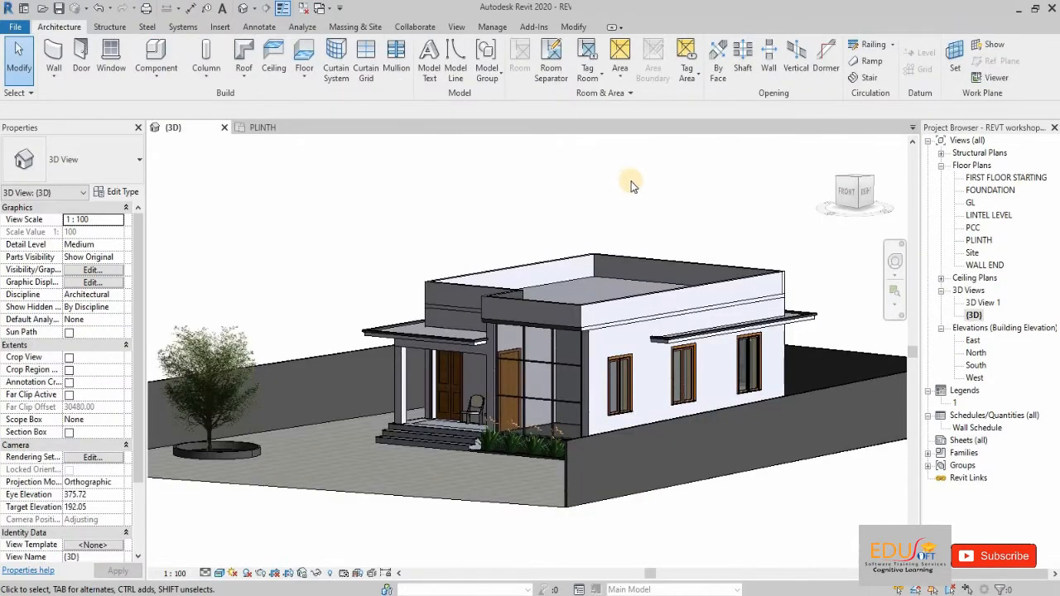
- Create a new sheet using the A1 metric titleblock
click(457, 27)
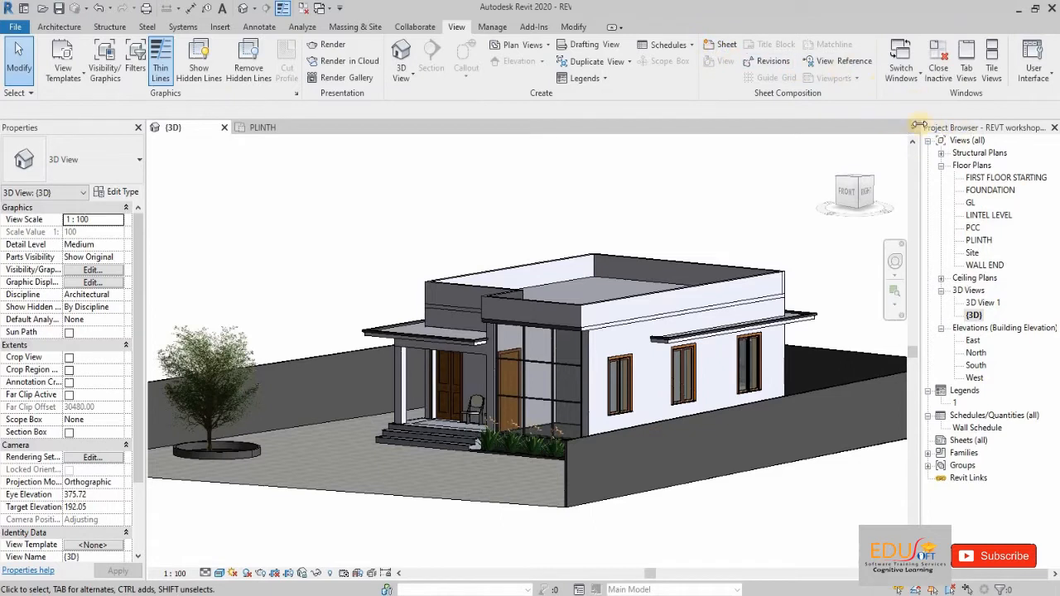
right_click(962, 441)
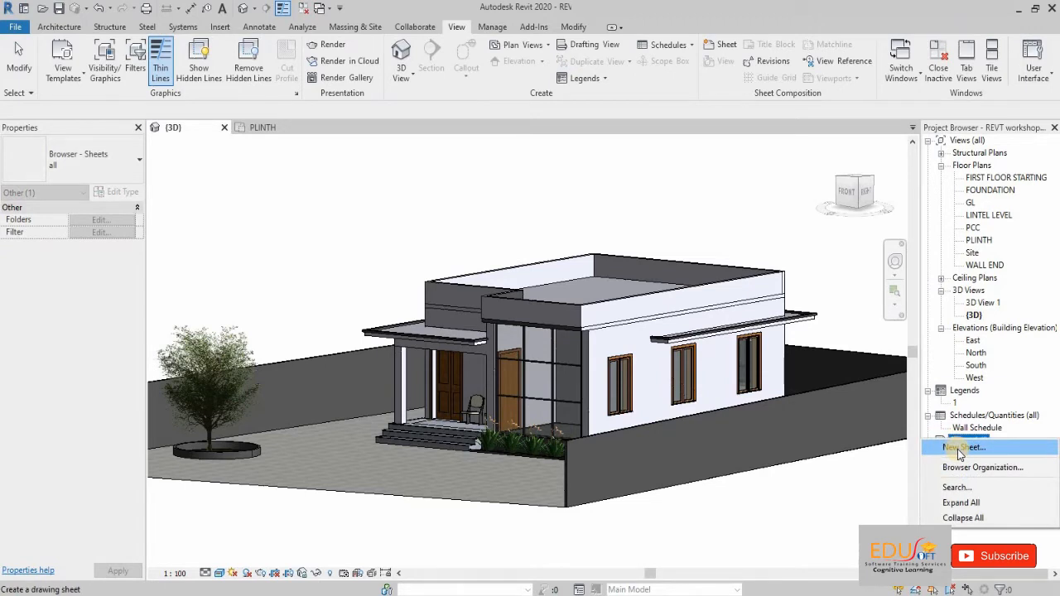
click(960, 447)
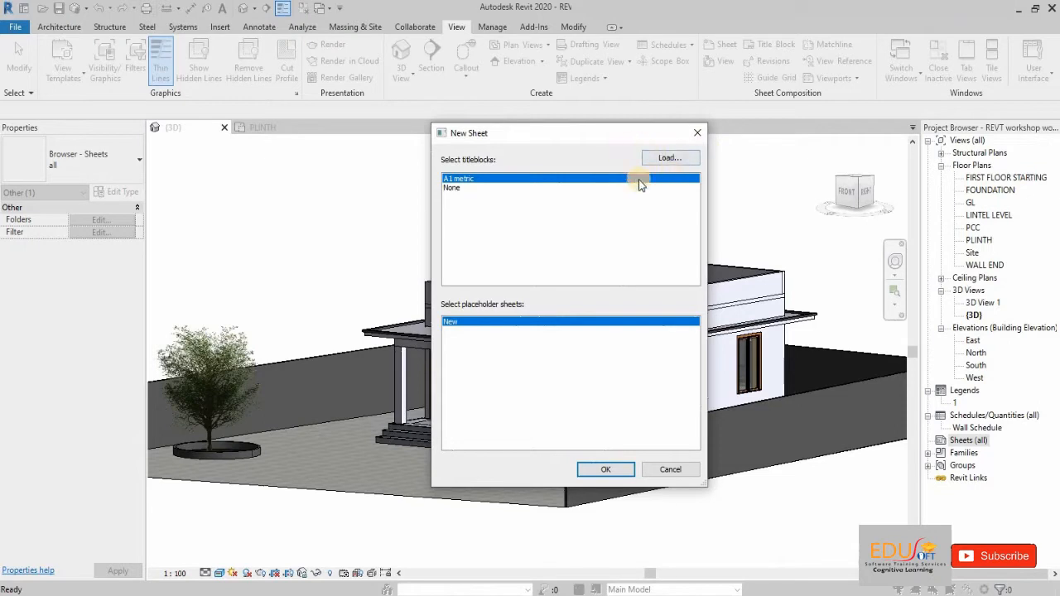
click(594, 472)
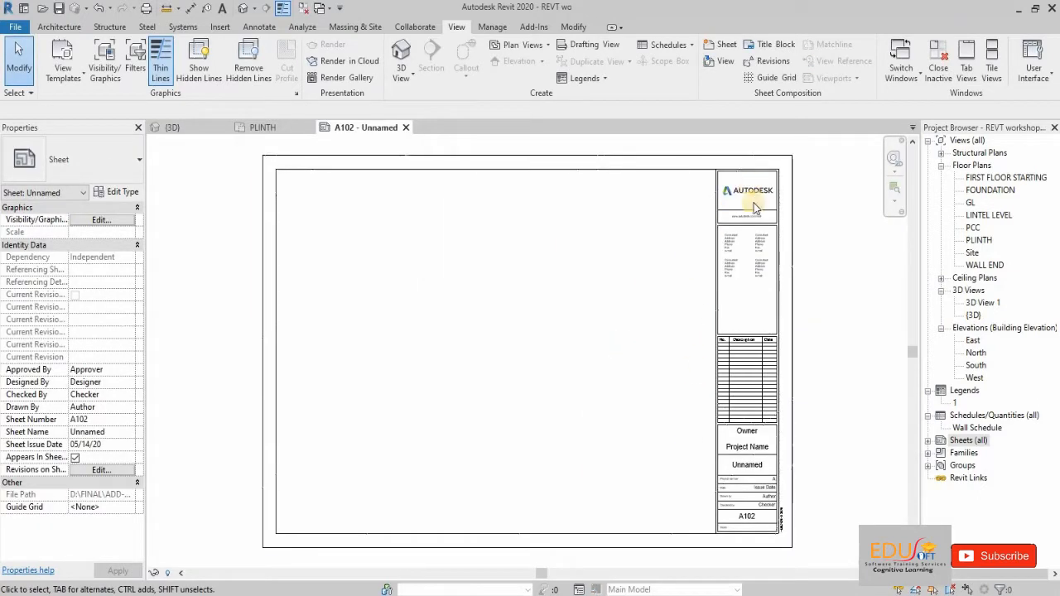
- Examine the new sheet's title block, including the logo, consultant details, revision table and project information fields
scroll(760, 183, up, 5)
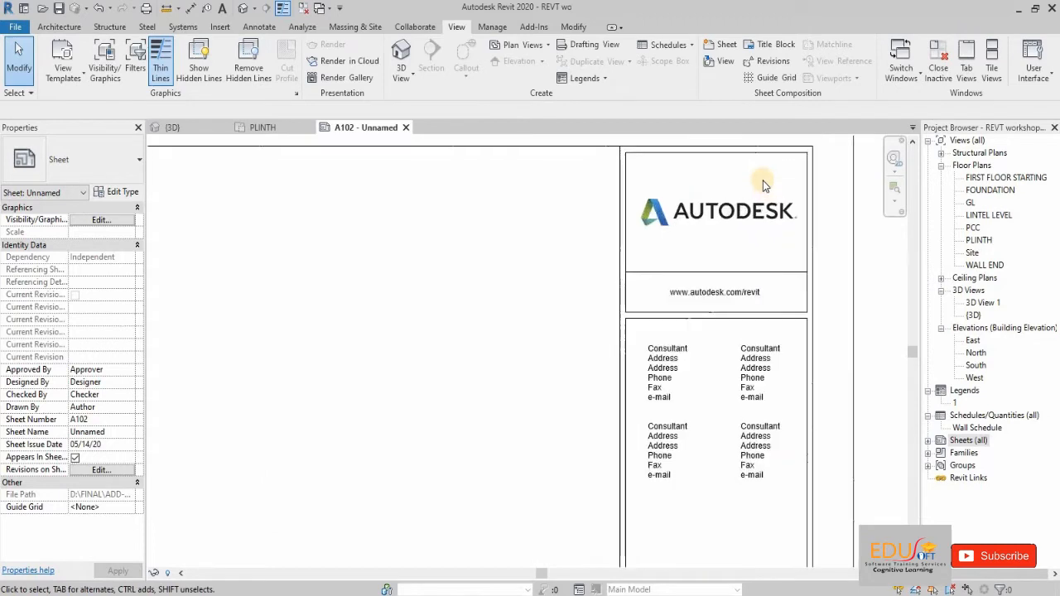
scroll(763, 180, down, 6)
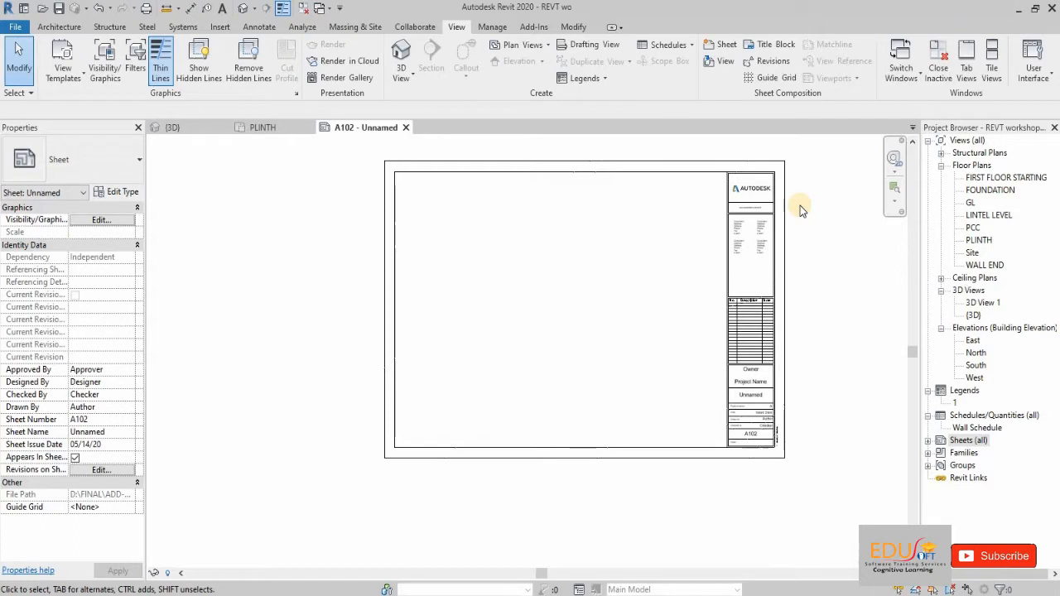
scroll(766, 259, up, 3)
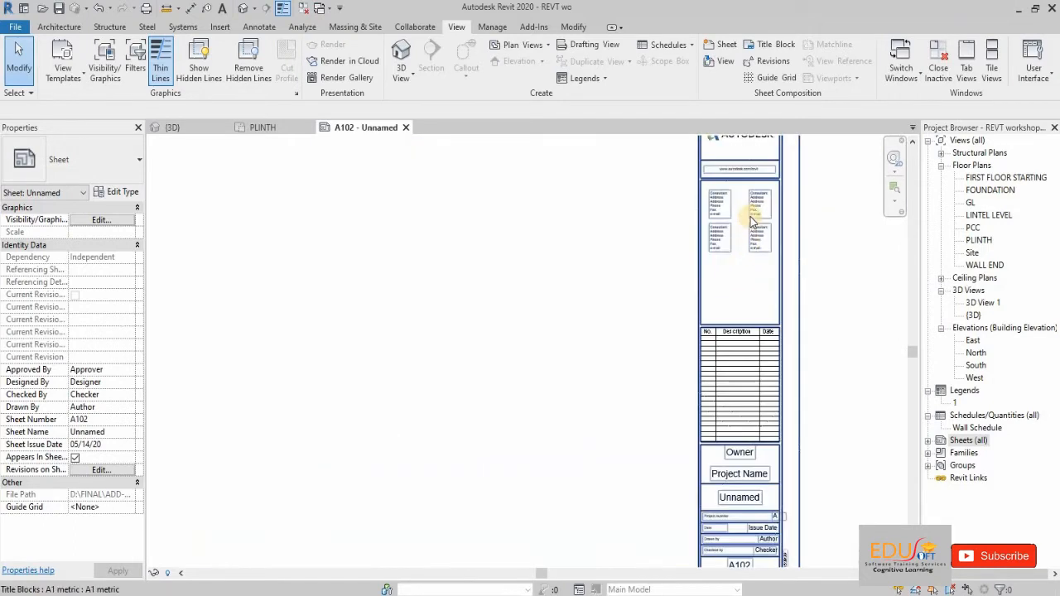
scroll(721, 478, up, 5)
middle_drag(728, 437, 744, 340)
scroll(749, 310, down, 3)
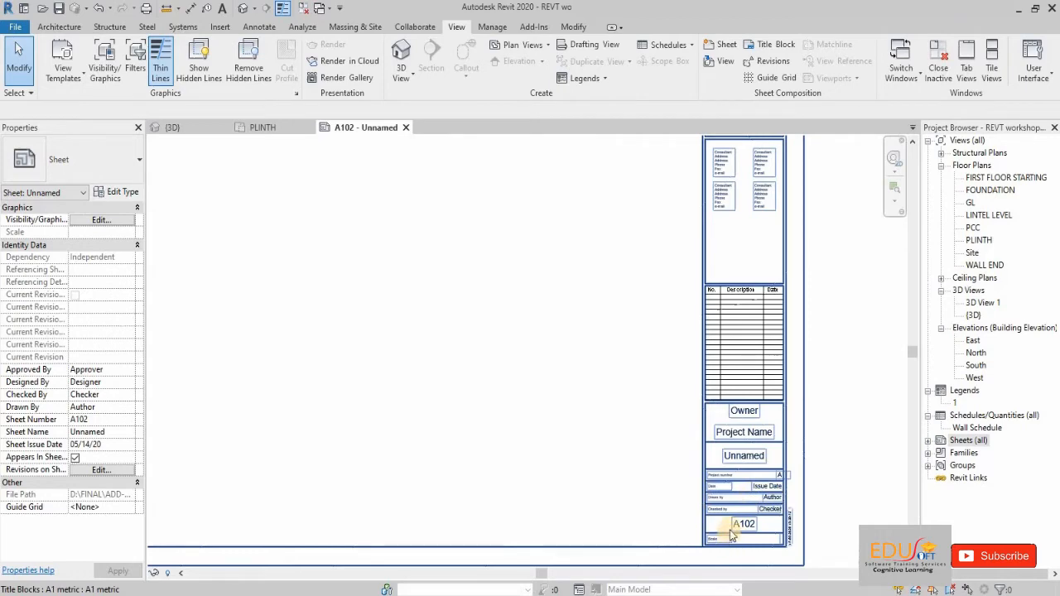
scroll(729, 530, up, 2)
middle_drag(841, 479, 828, 423)
scroll(762, 419, up, 1)
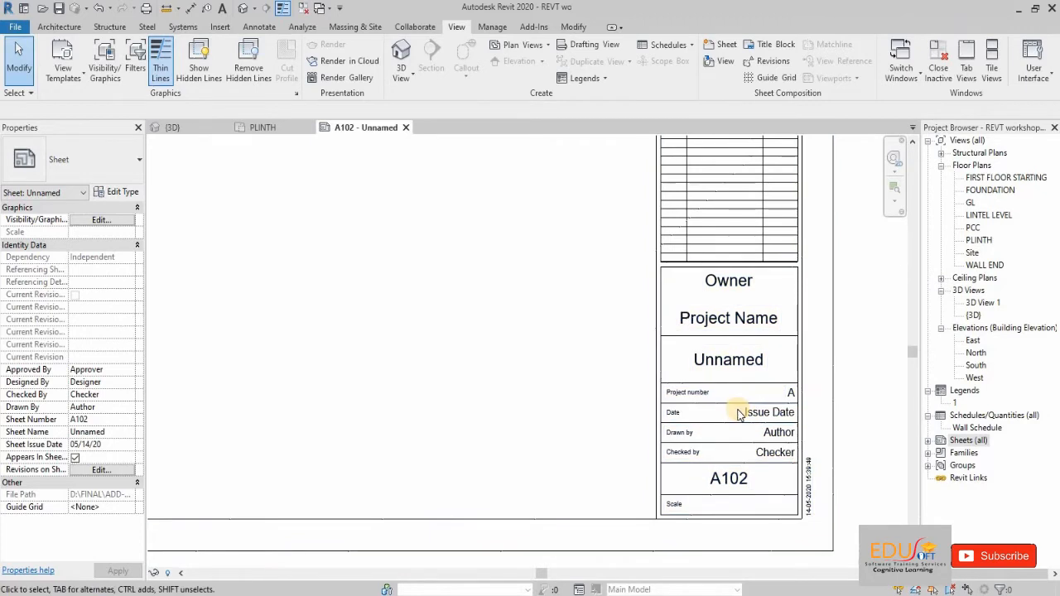
scroll(739, 410, down, 2)
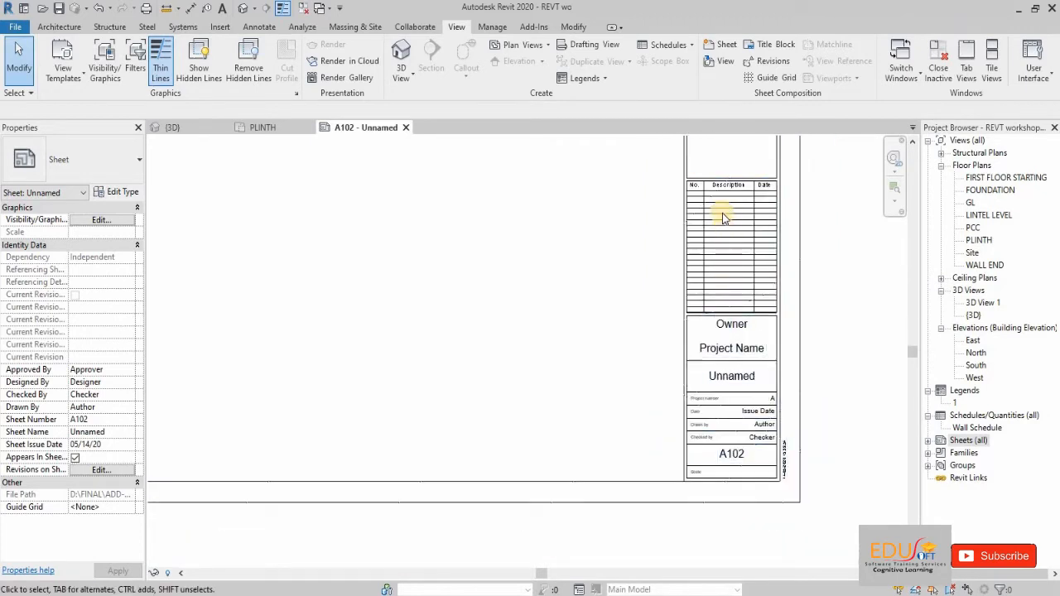
scroll(733, 180, up, 2)
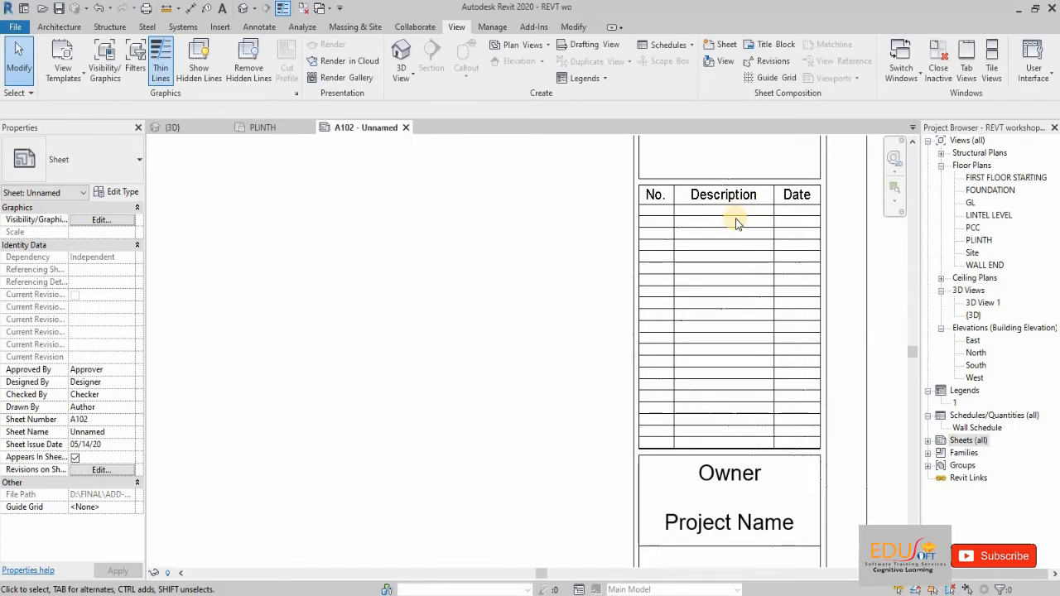
scroll(737, 220, down, 3)
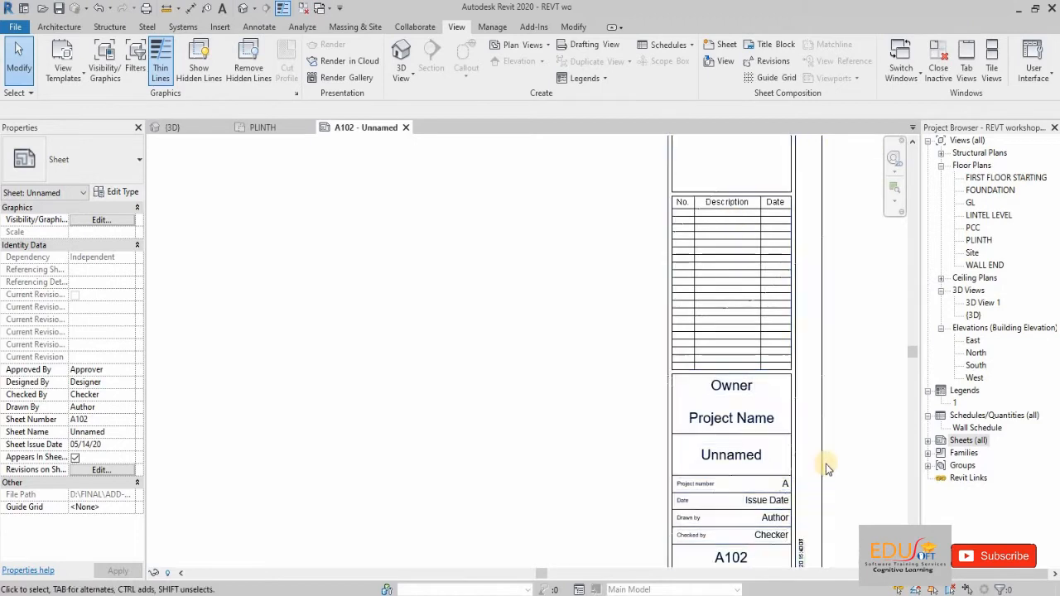
- Set the project number in the sheet's title block to 001
scroll(811, 370, down, 3)
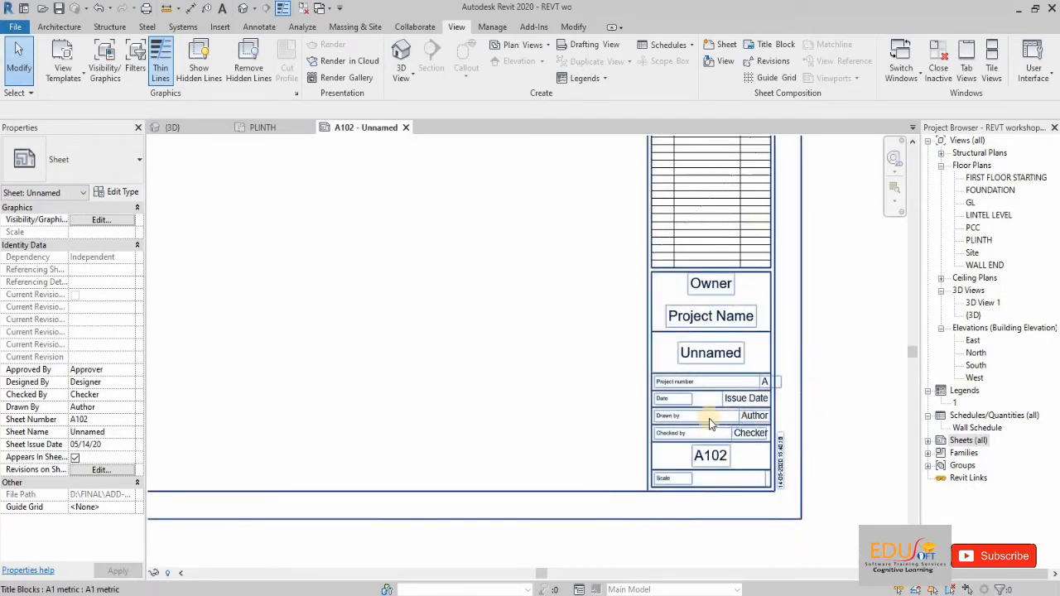
scroll(714, 423, up, 2)
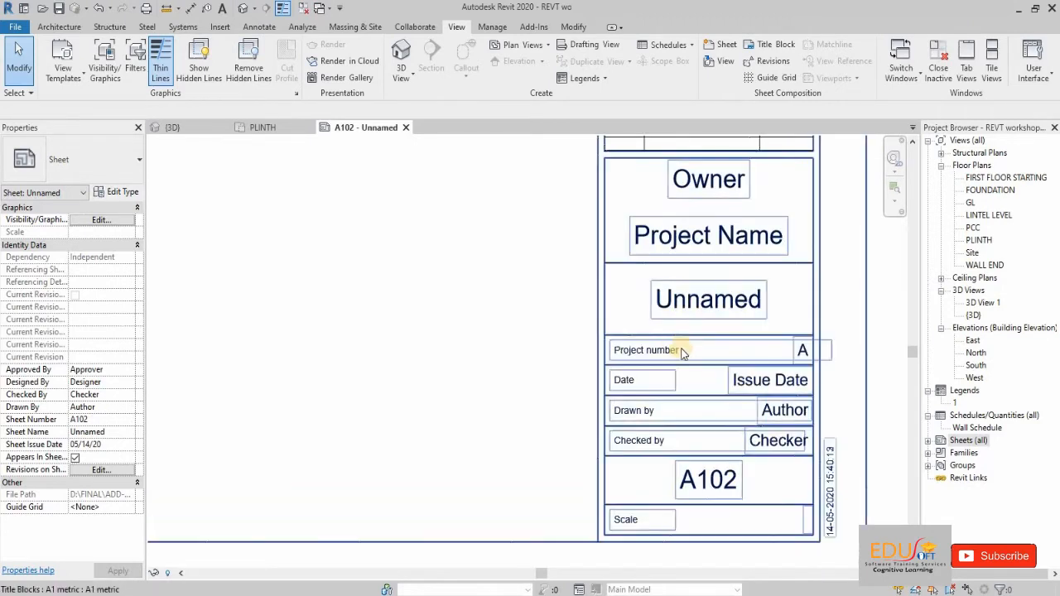
click(800, 351)
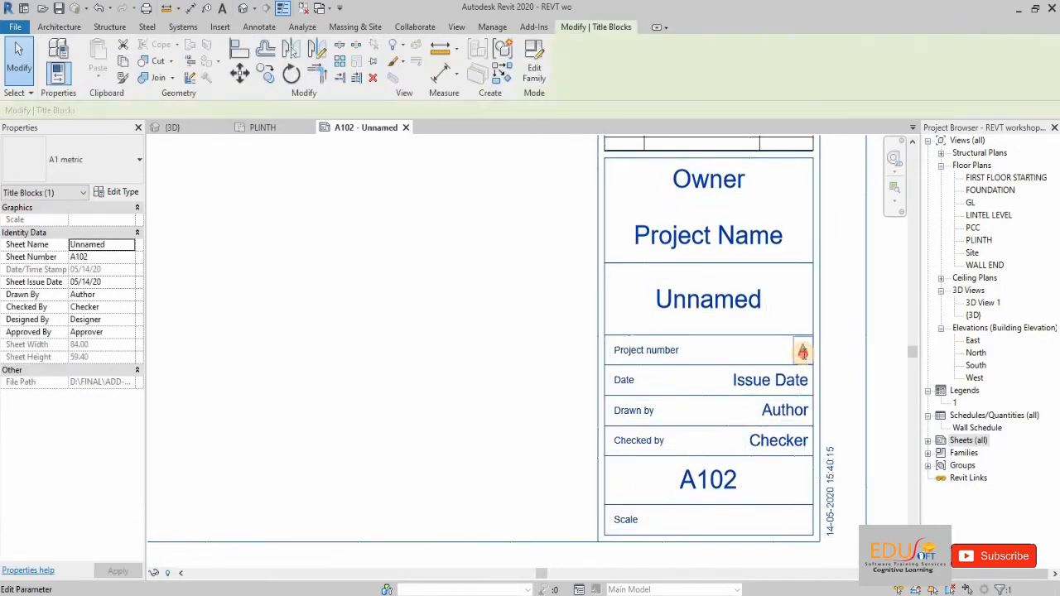
click(802, 351)
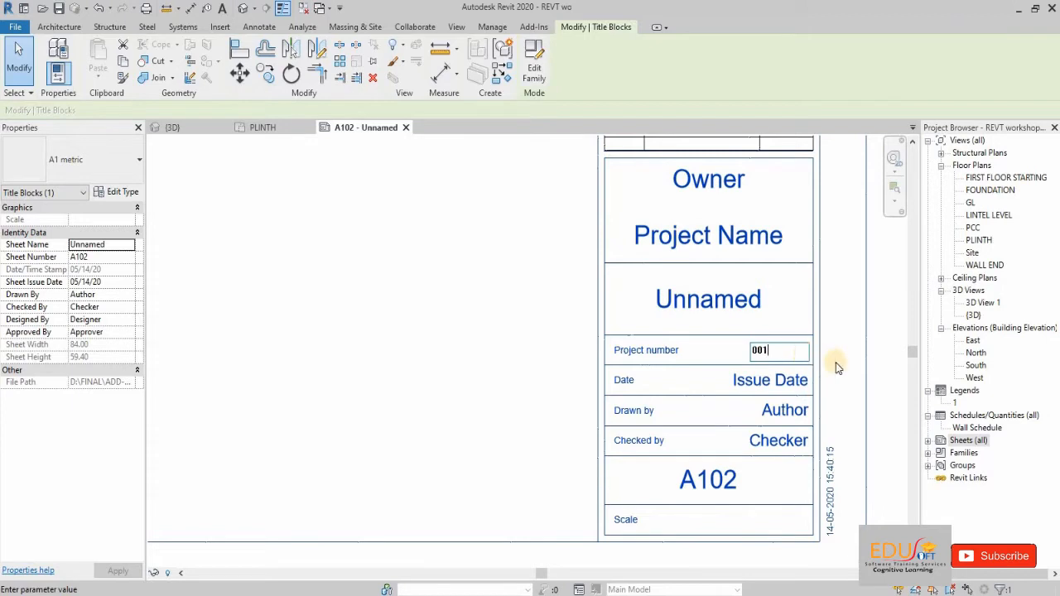
click(871, 370)
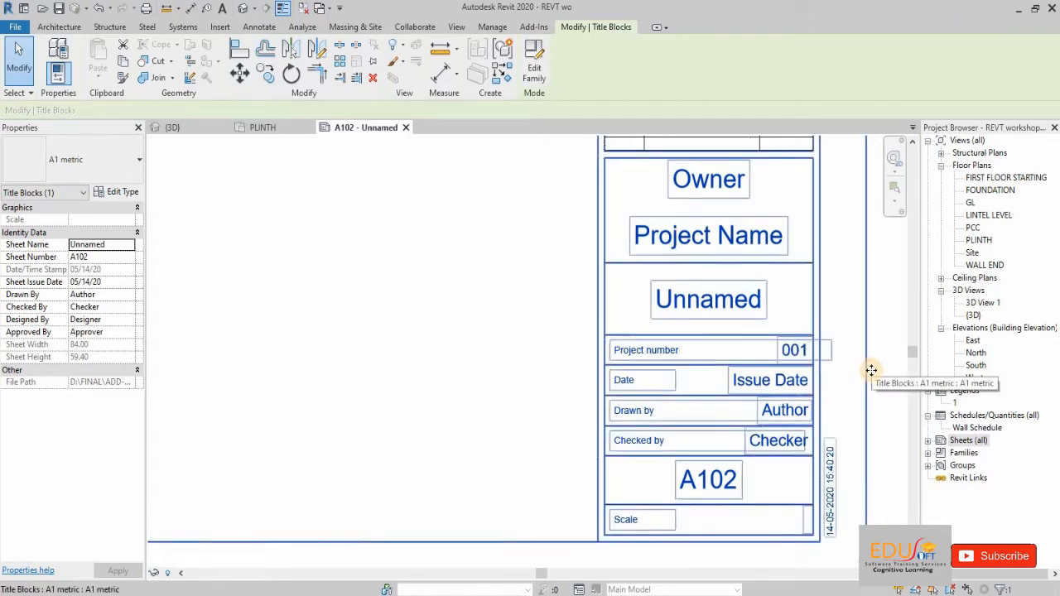
- Check the scale choices of the FIRST FLOOR STARTING floor plan, keep 1:100, and place the view on sheet A102
scroll(798, 377, down, 3)
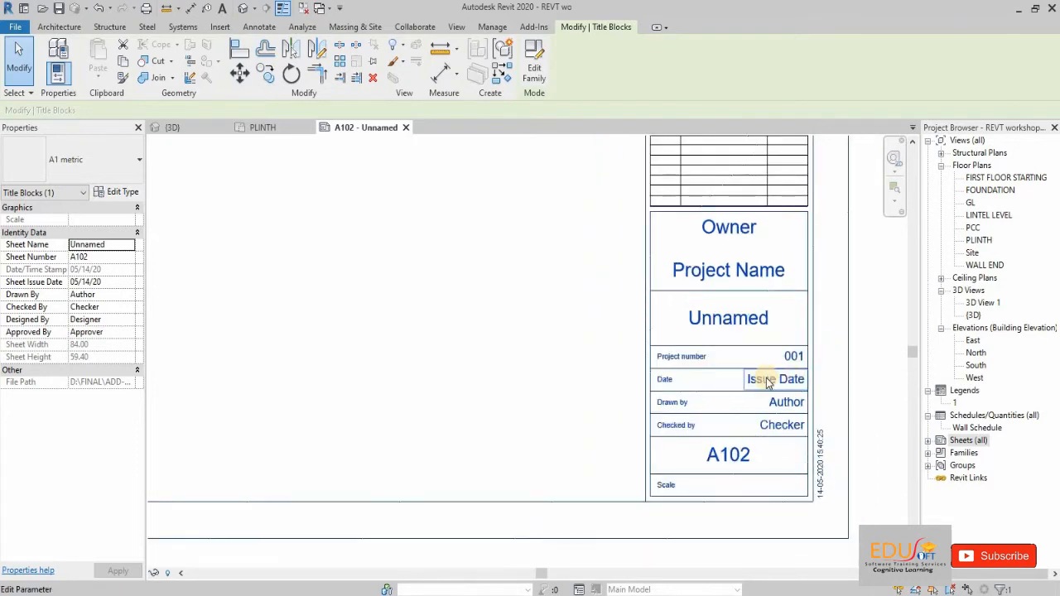
scroll(717, 377, down, 3)
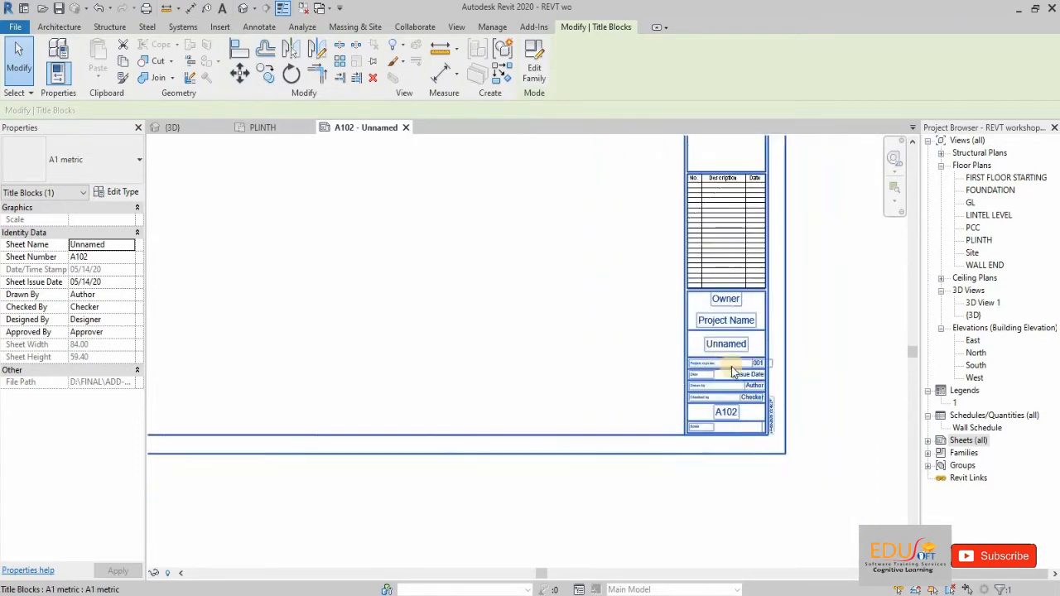
middle_drag(795, 358, 779, 399)
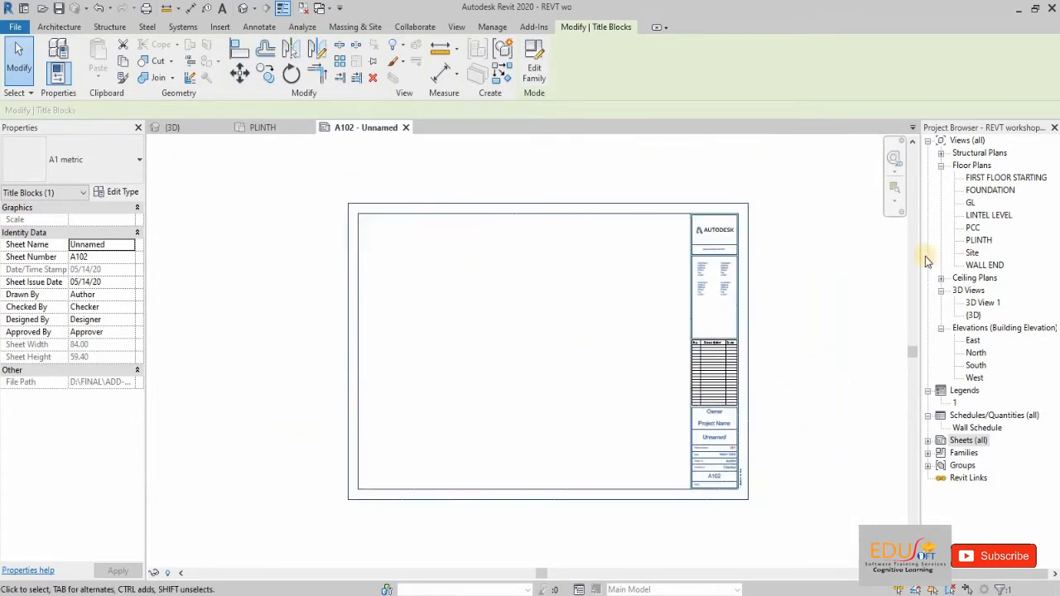
click(990, 179)
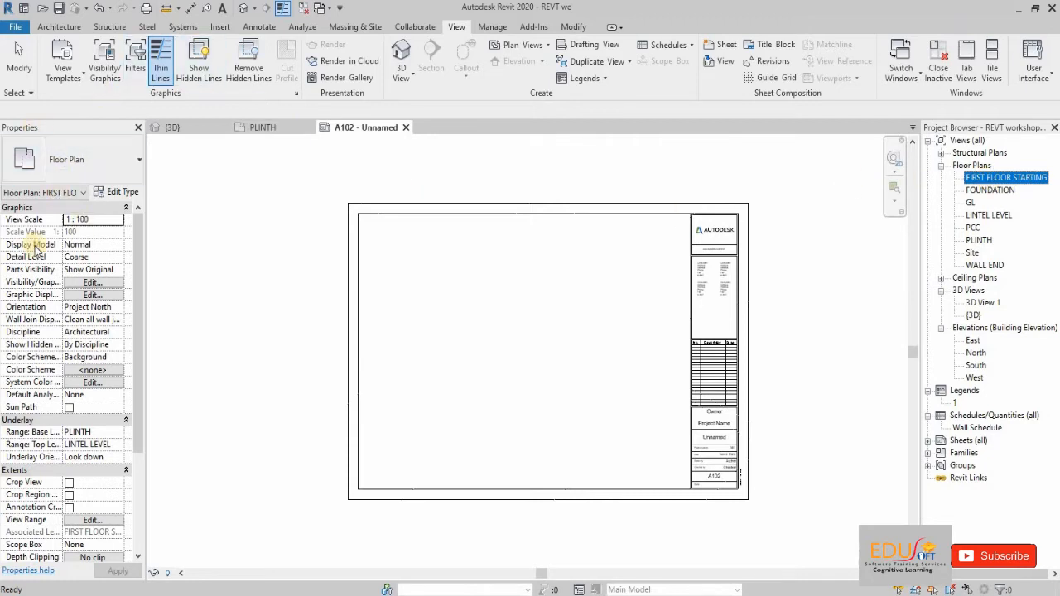
click(117, 222)
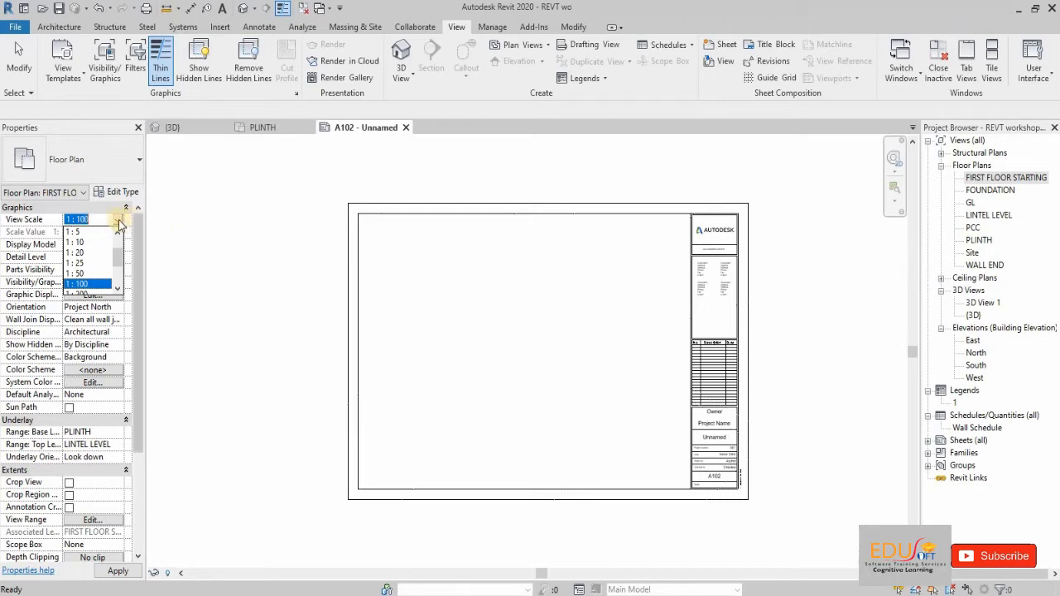
click(220, 162)
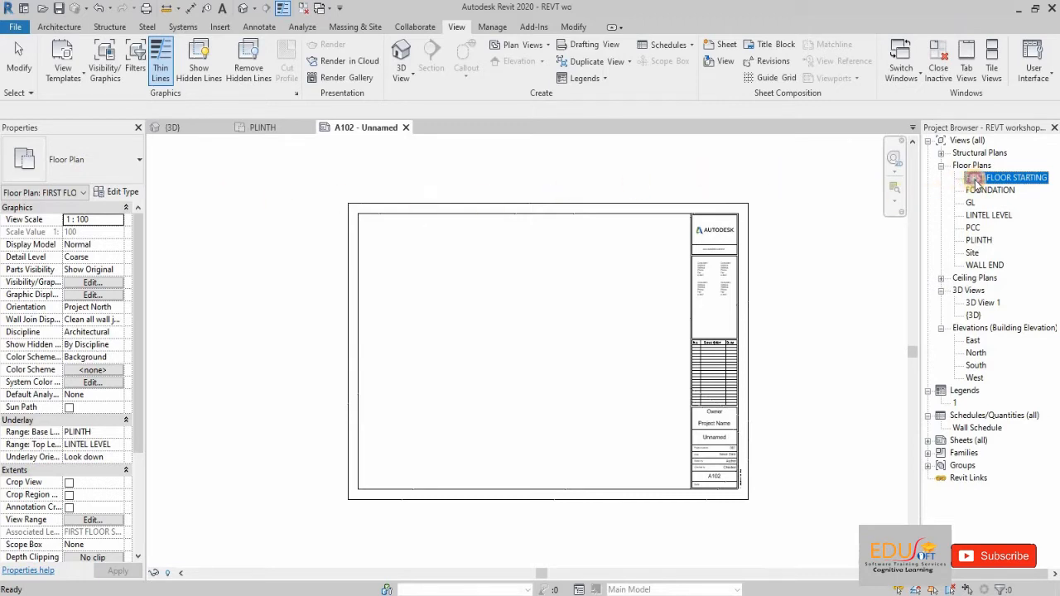
drag(975, 184, 470, 357)
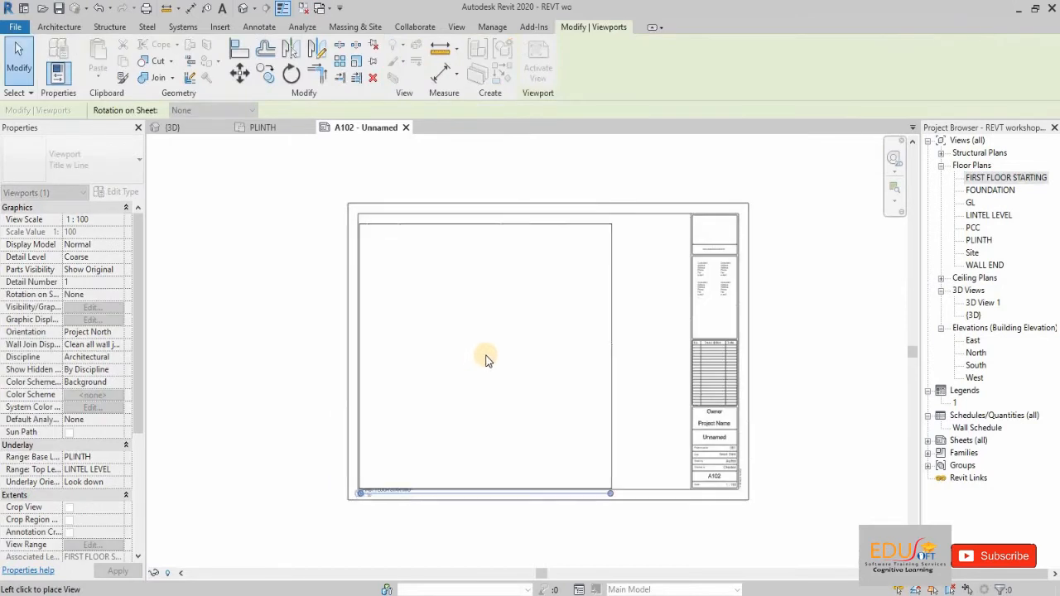
click(486, 358)
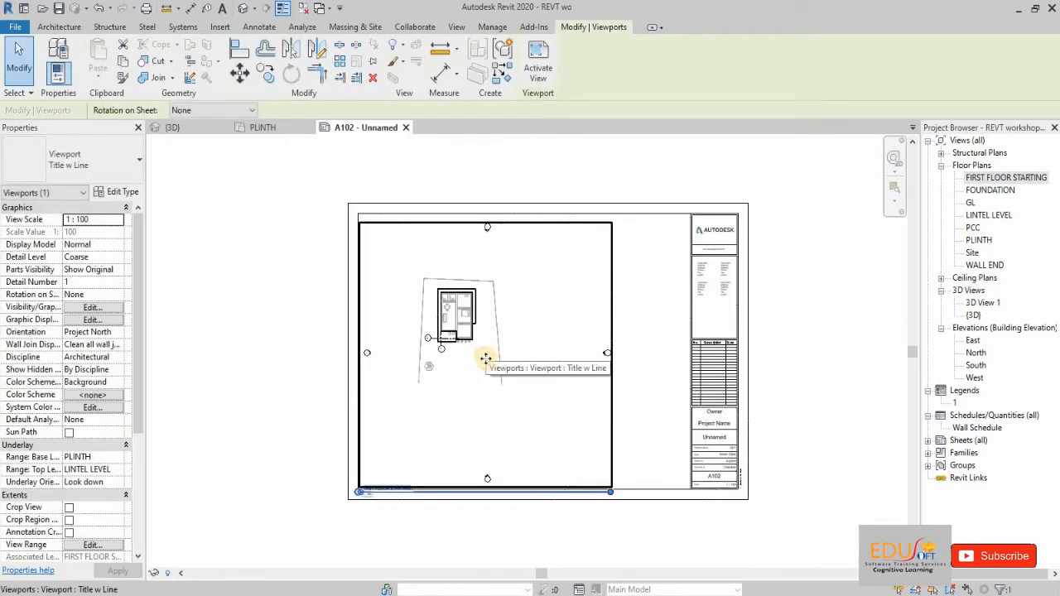
- Nudge the placed floor plan viewport slightly up and to the right so it fits inside the sheet border
key(Up)
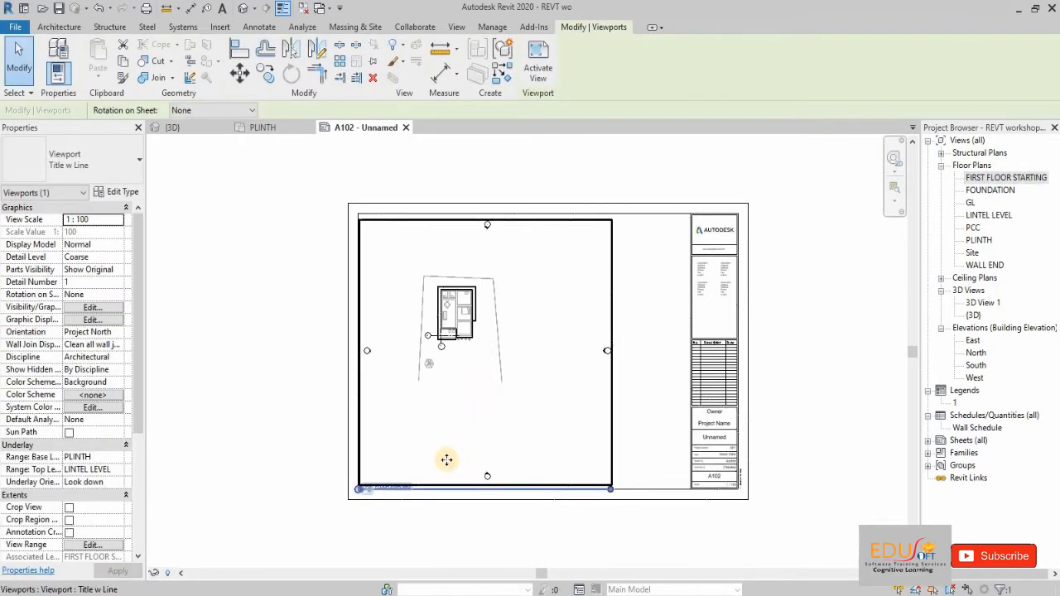
key(Up)
key(Right)
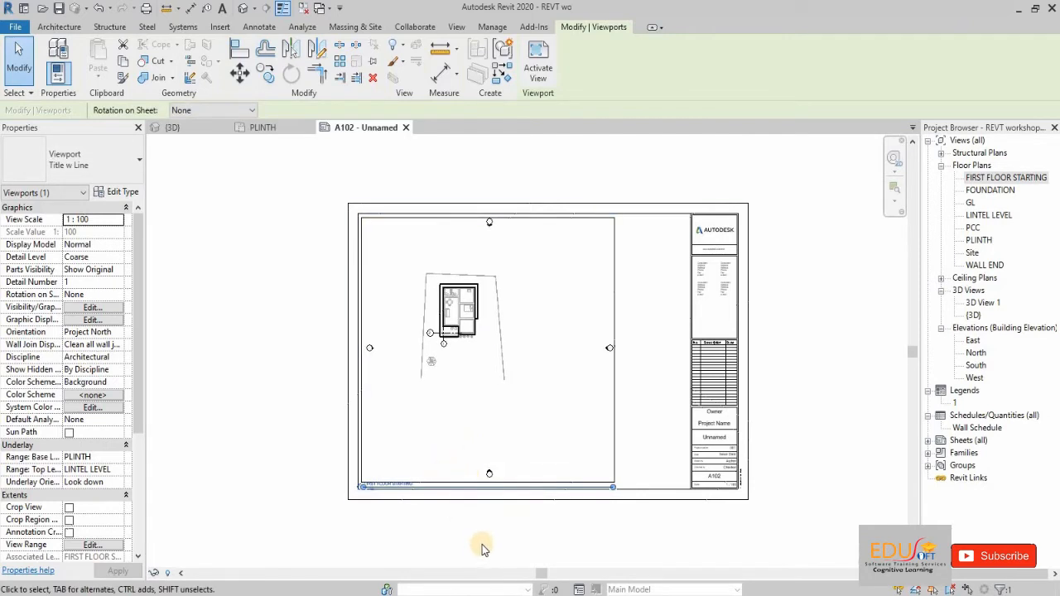
- Change the FIRST FLOOR STARTING viewport's type to No Title
scroll(379, 492, up, 5)
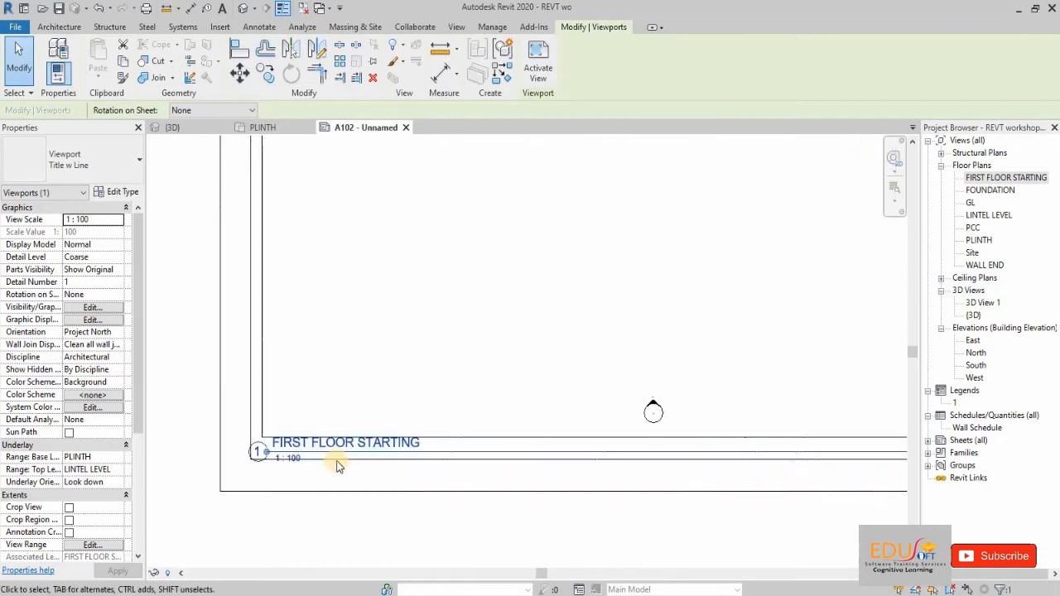
scroll(331, 457, up, 1)
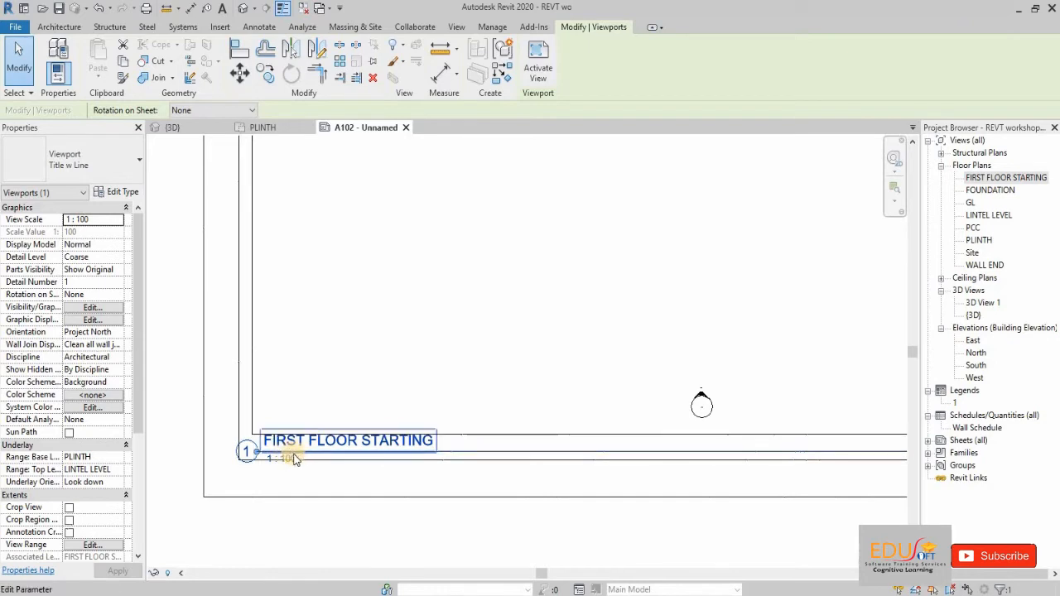
click(82, 170)
click(83, 227)
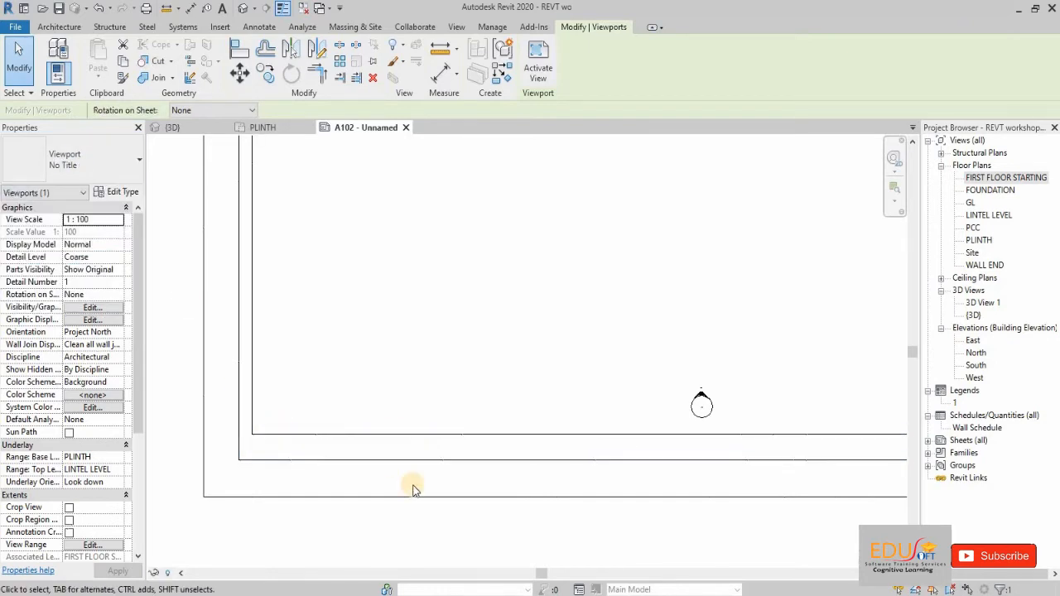
- Switch the floor plan viewport's type back to Title w Line and deselect the viewport
click(113, 157)
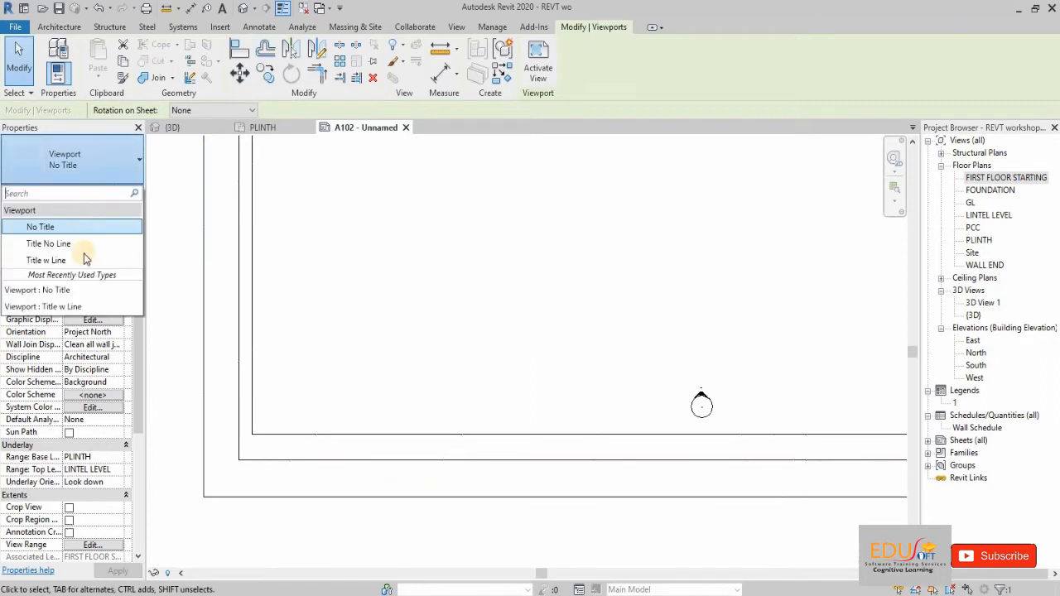
click(86, 260)
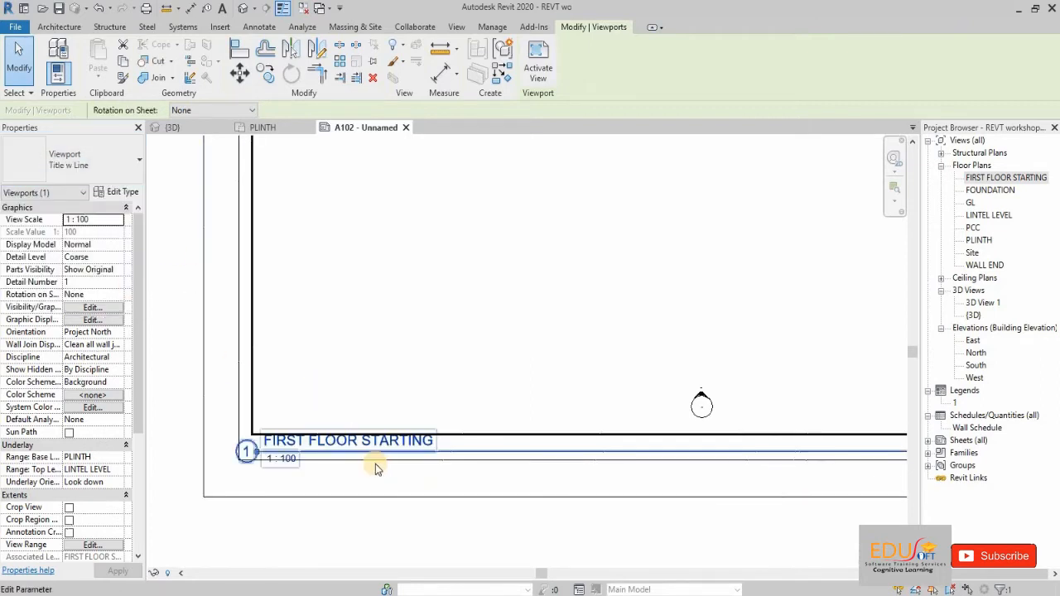
scroll(375, 469, down, 3)
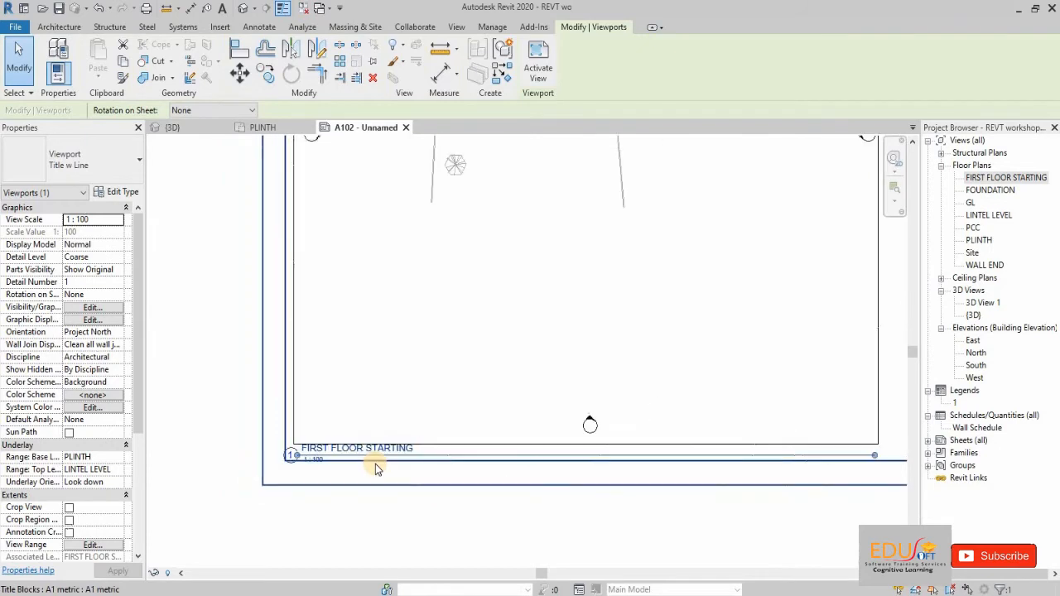
scroll(375, 468, down, 3)
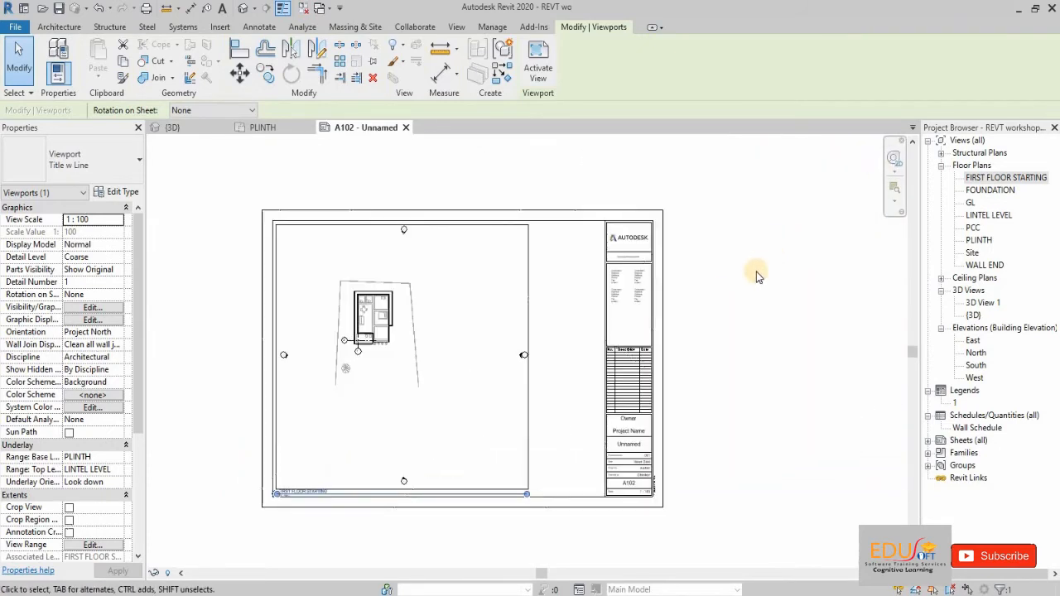
scroll(753, 273, up, 1)
key(Escape)
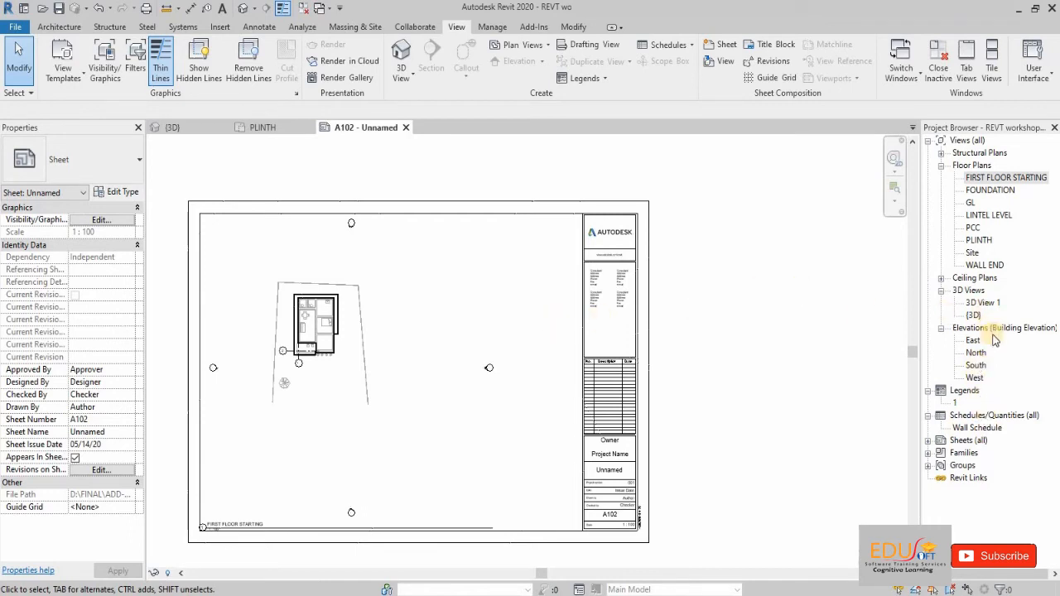
- View legend 1, return to sheet A102, and place the legend vertically alongside the title block
double_click(956, 402)
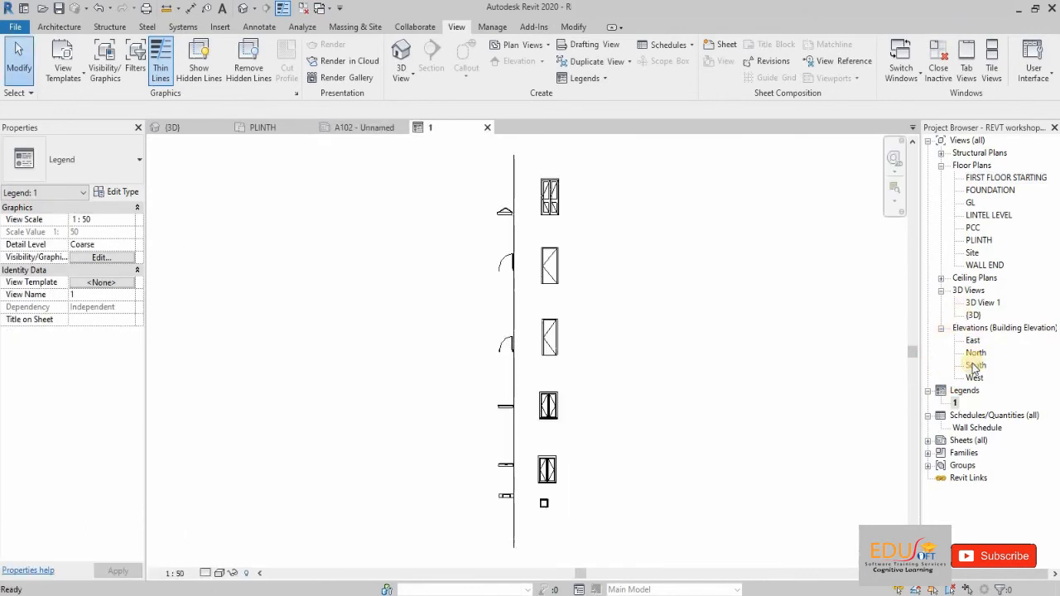
click(929, 441)
double_click(967, 453)
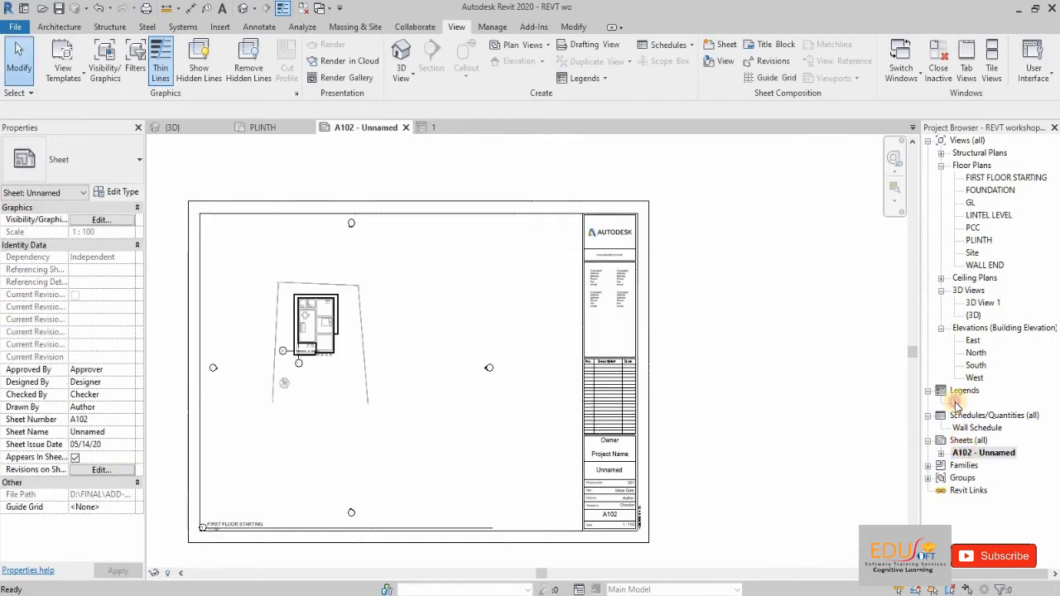
click(955, 403)
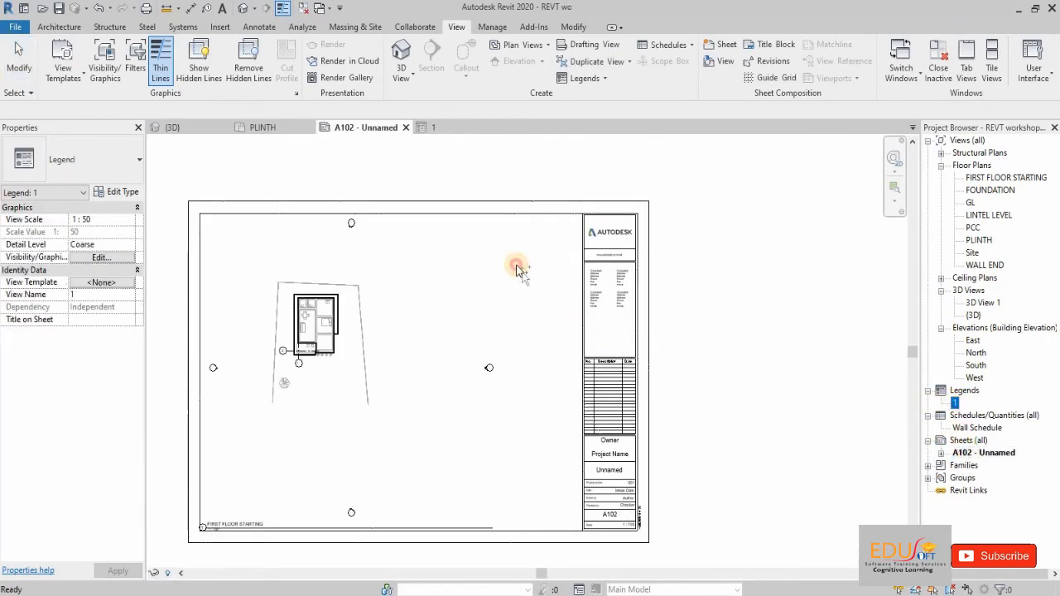
drag(517, 269, 517, 273)
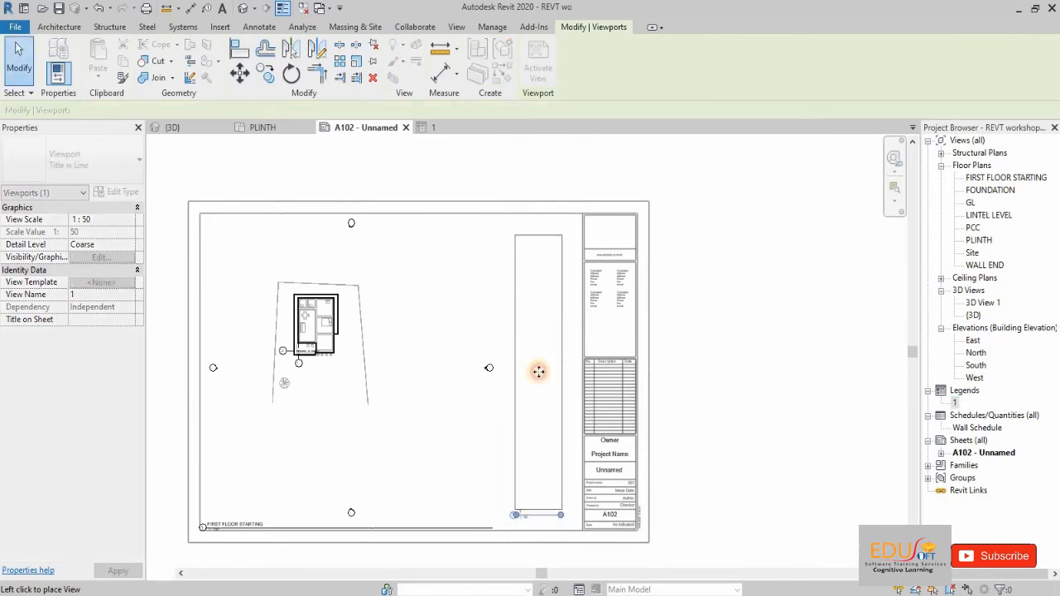
click(538, 371)
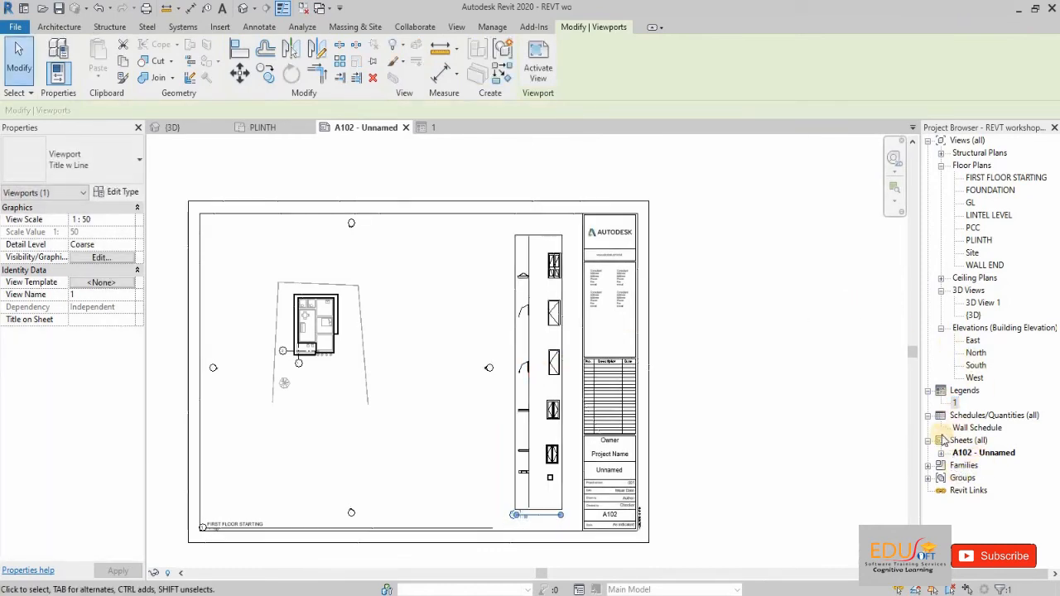
- Place the Wall Schedule on sheet A102 in the upper area between the floor plan and the legend
drag(965, 435, 439, 261)
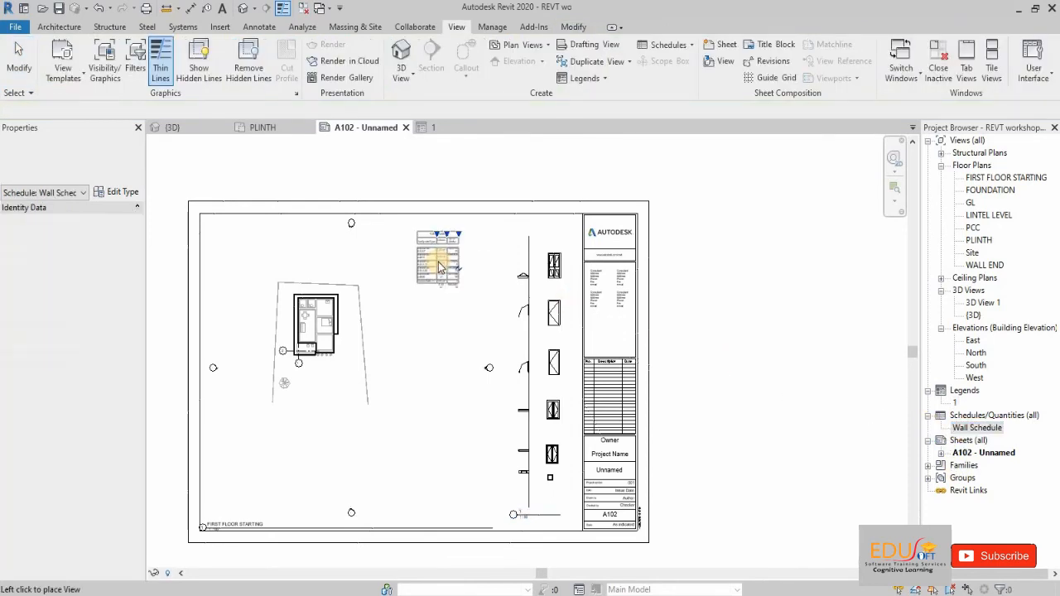
click(469, 270)
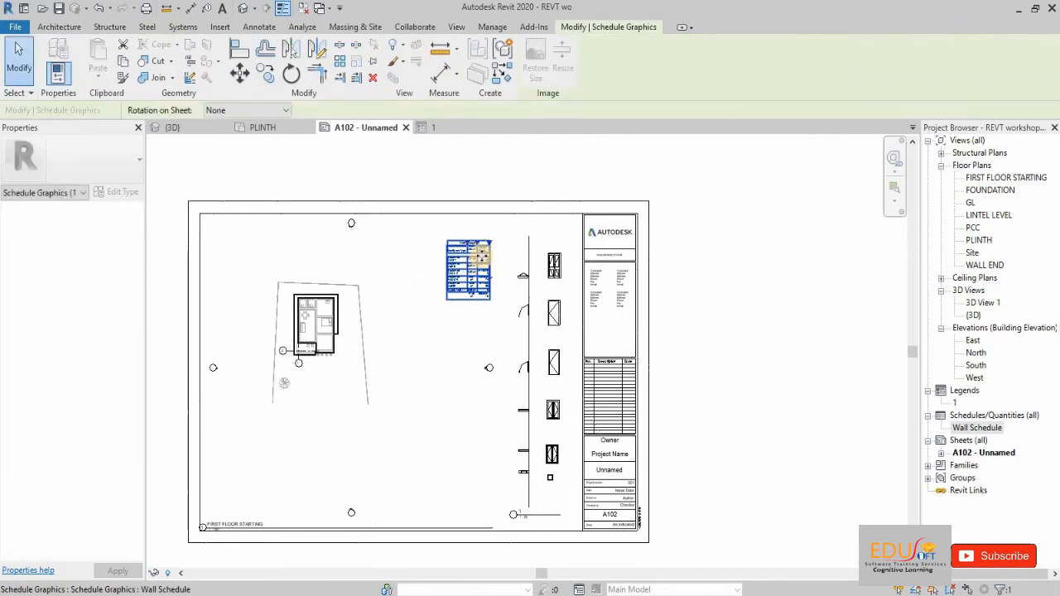
- Examine the placed schedule, the legend's viewport title and scale, and the title block before viewing the whole sheet
scroll(478, 257, up, 3)
scroll(549, 421, down, 2)
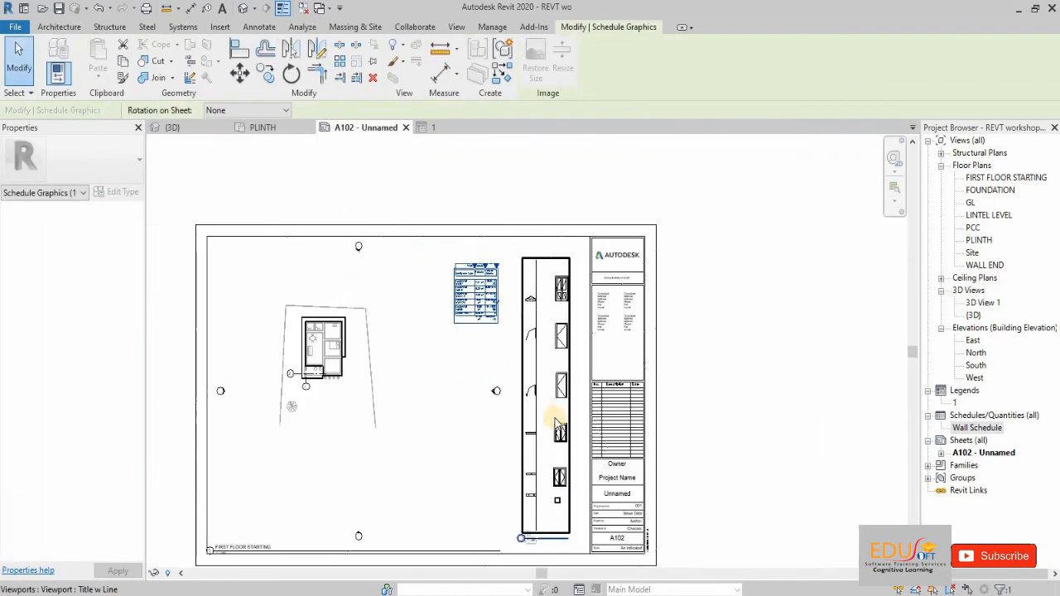
scroll(575, 437, up, 3)
middle_drag(591, 444, 619, 288)
scroll(575, 445, down, 2)
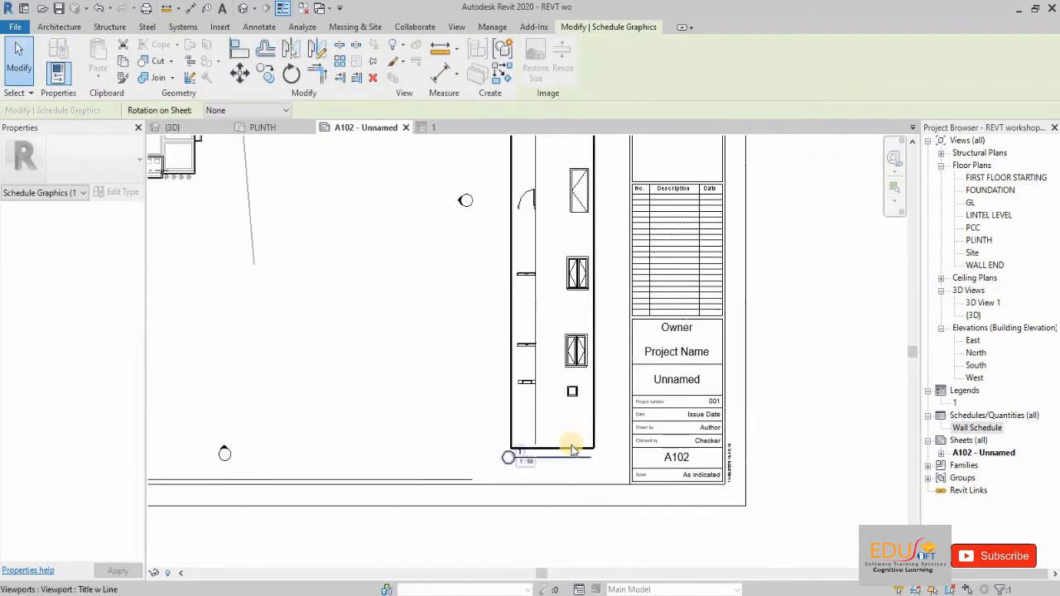
scroll(568, 444, up, 2)
scroll(575, 445, down, 2)
scroll(575, 445, down, 1)
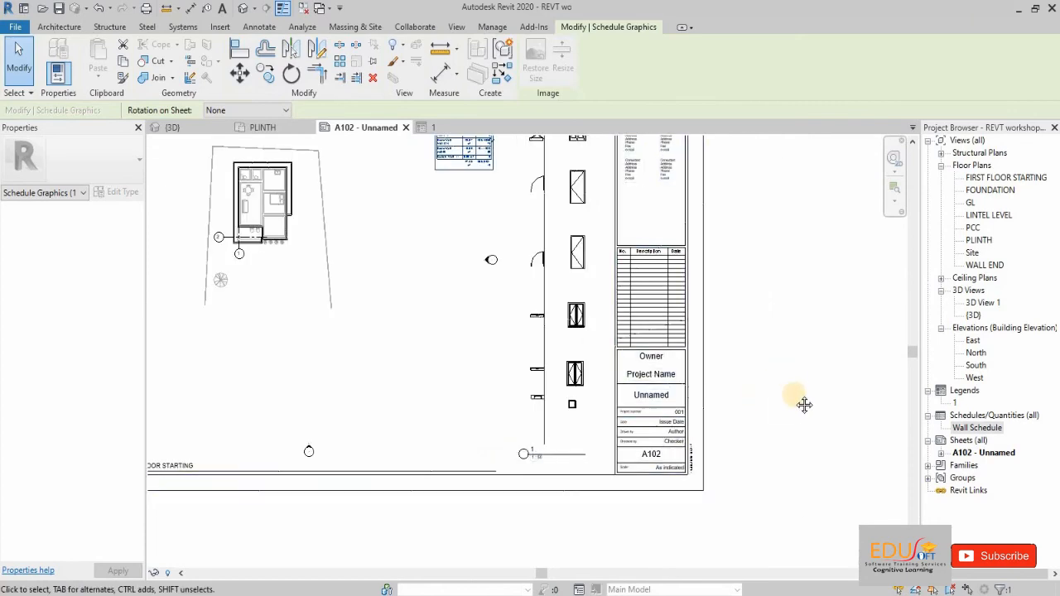
middle_drag(804, 403, 861, 447)
scroll(866, 466, down, 1)
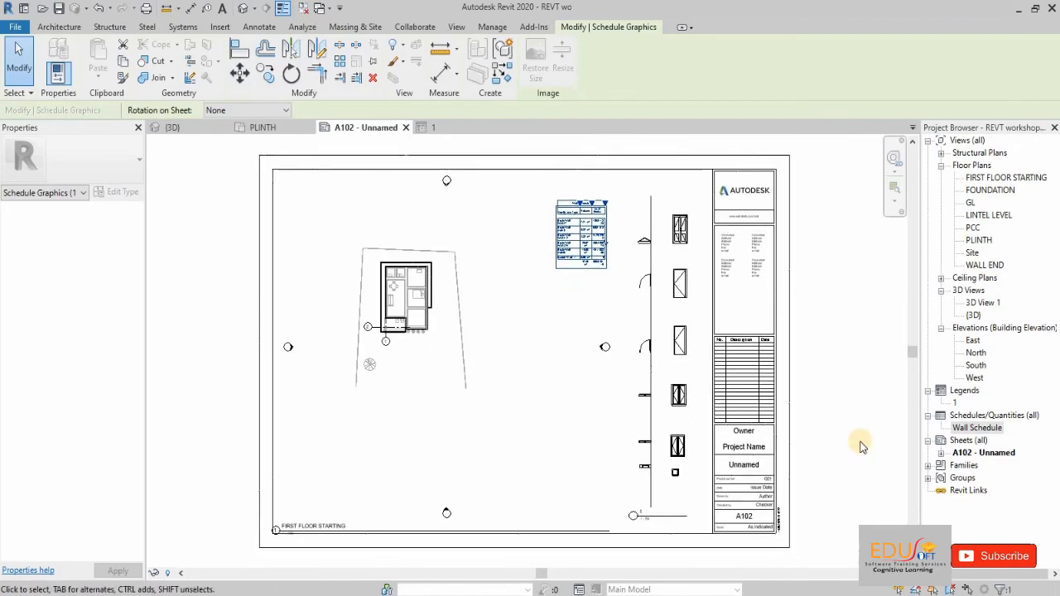